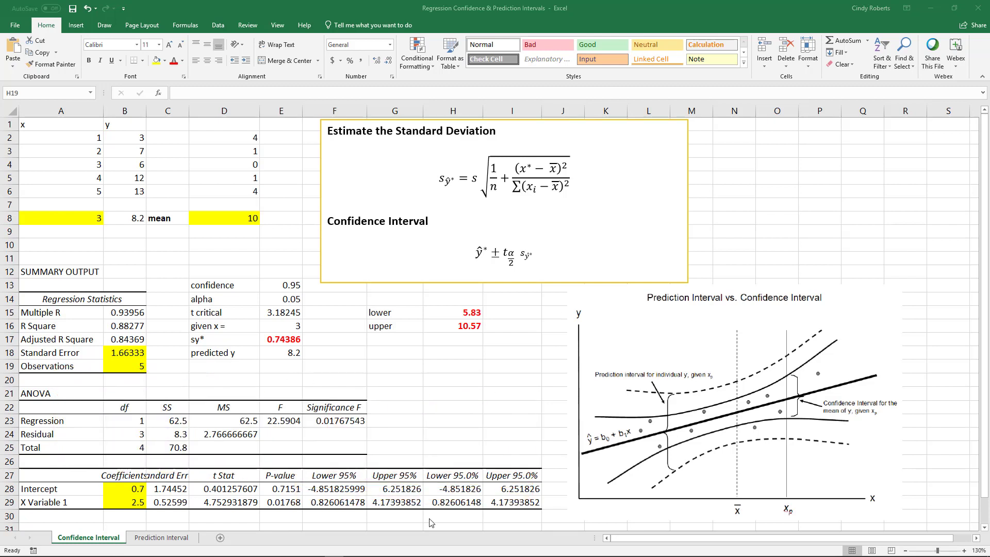
Step: Review the intercept's lower 95% bound, the t critical formula, and the Standard Error and Observations values
{"action": "left_click", "coordinate": [436, 489]}
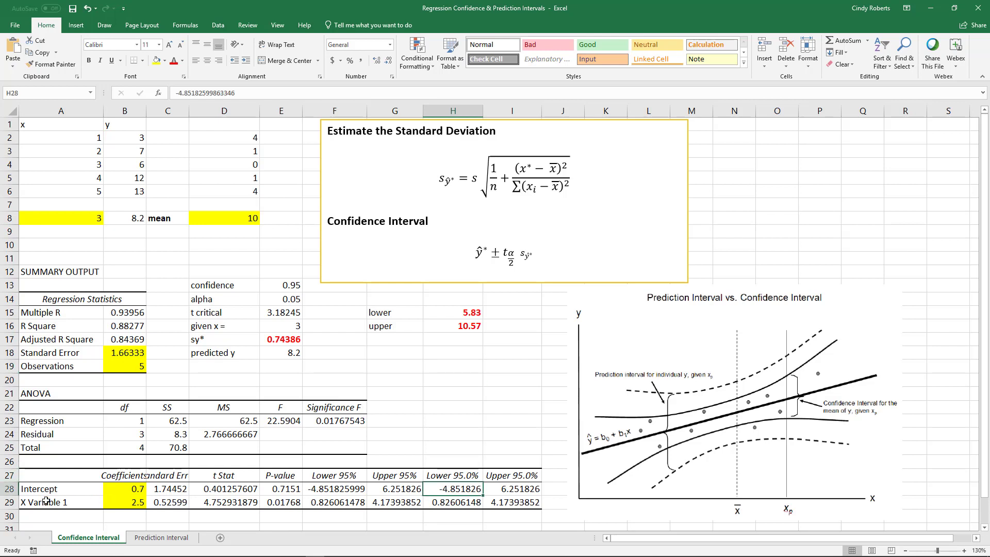
{"action": "left_click", "coordinate": [396, 378]}
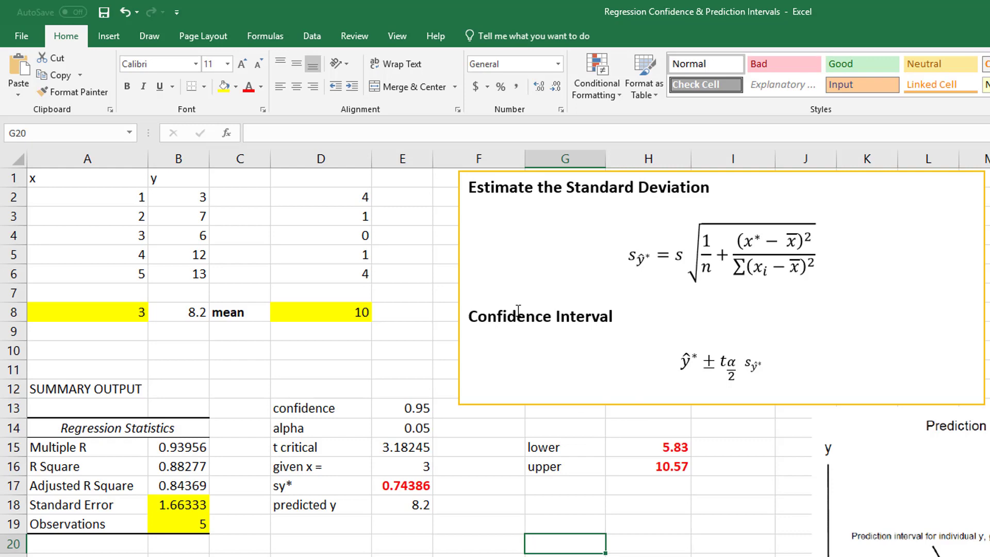
{"action": "left_click", "coordinate": [399, 445]}
{"action": "double_click", "coordinate": [398, 444]}
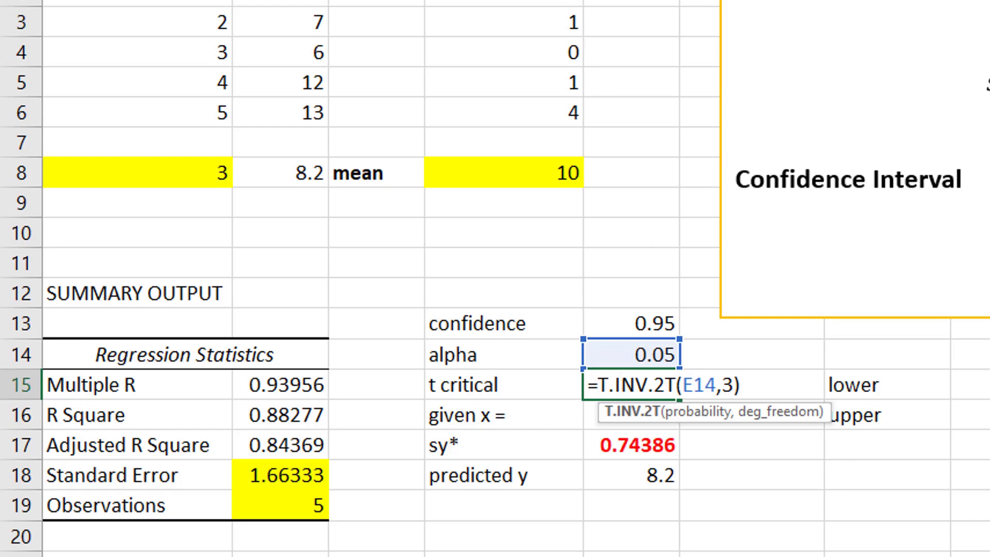
{"action": "key", "text": "Return"}
{"action": "key", "text": "Return"}
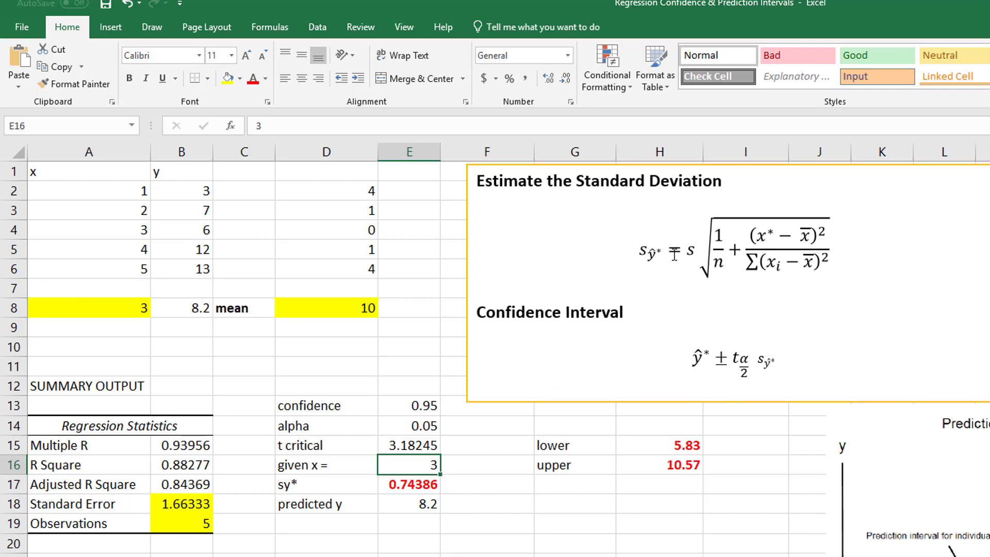
{"action": "left_click", "coordinate": [180, 505]}
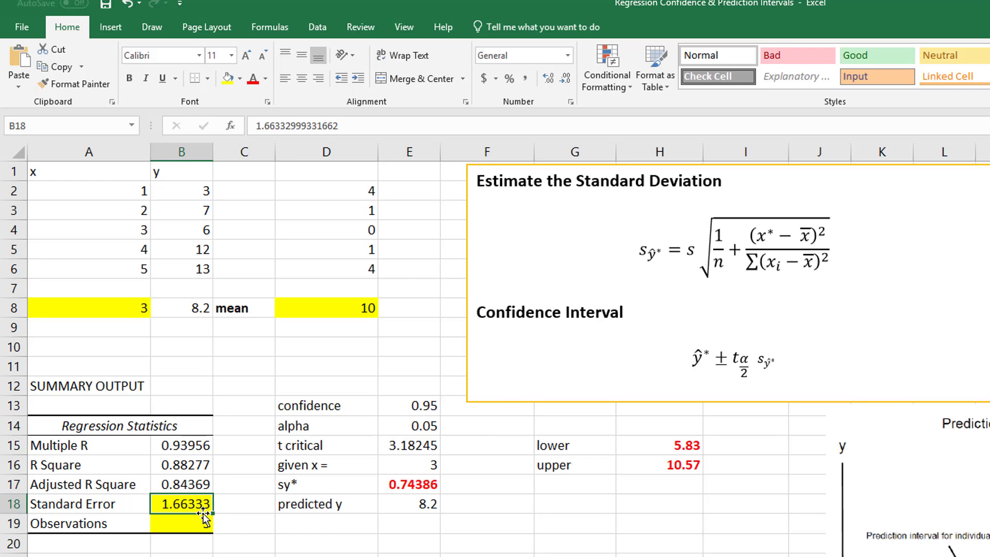
{"action": "left_click", "coordinate": [184, 524]}
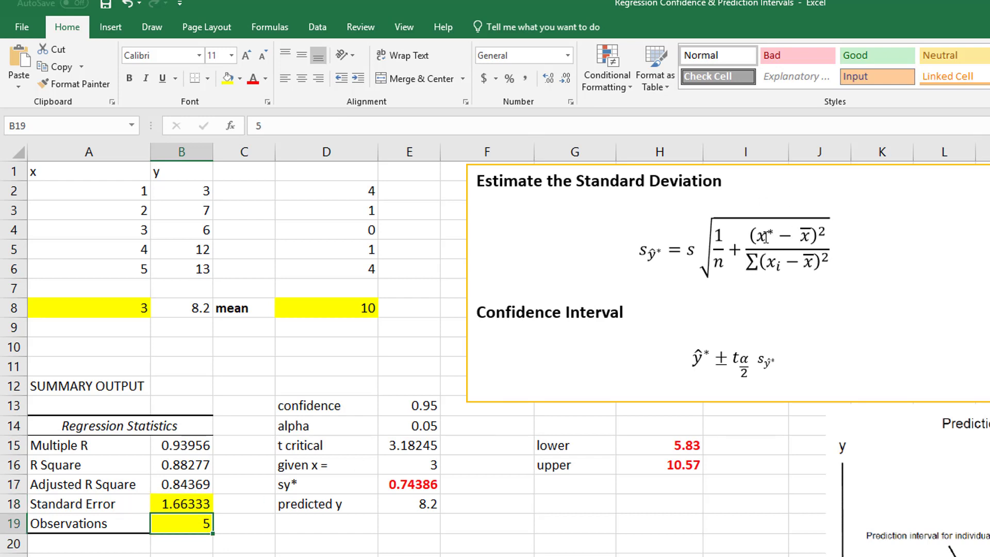
Step: Change the D16 label to 'given x* =' and fill its value 3 in E16 yellow
{"action": "left_click", "coordinate": [326, 466]}
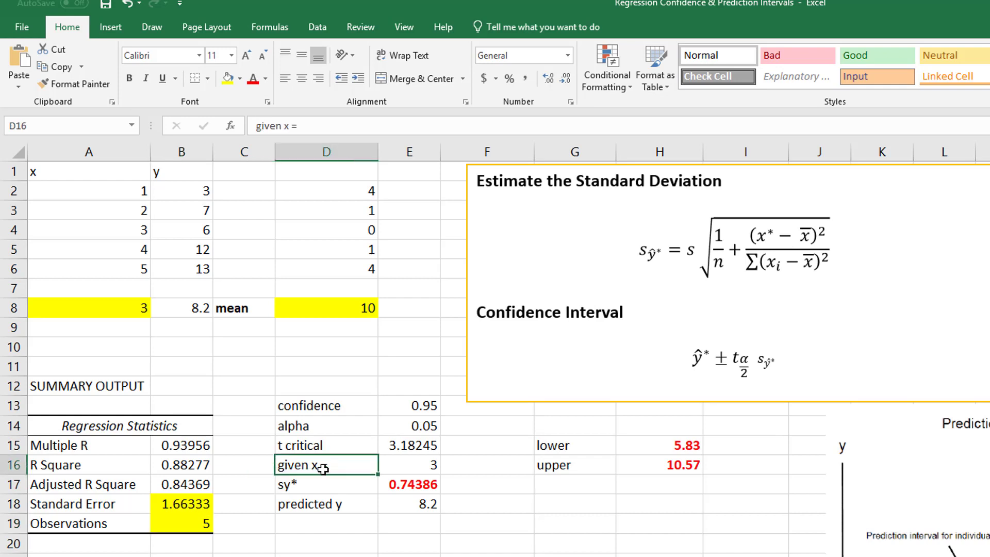
{"action": "double_click", "coordinate": [325, 466]}
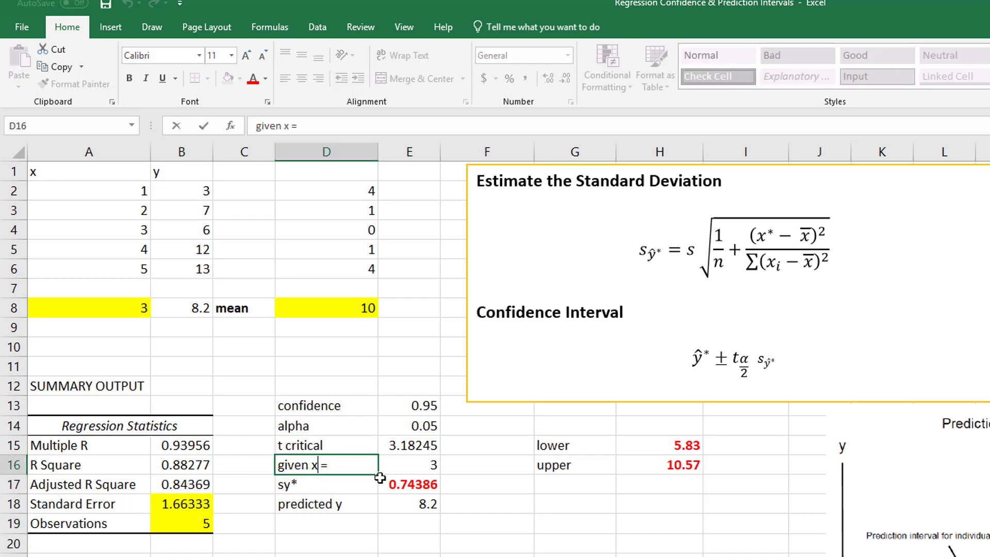
{"action": "type", "text": "*"}
{"action": "key", "text": "Return"}
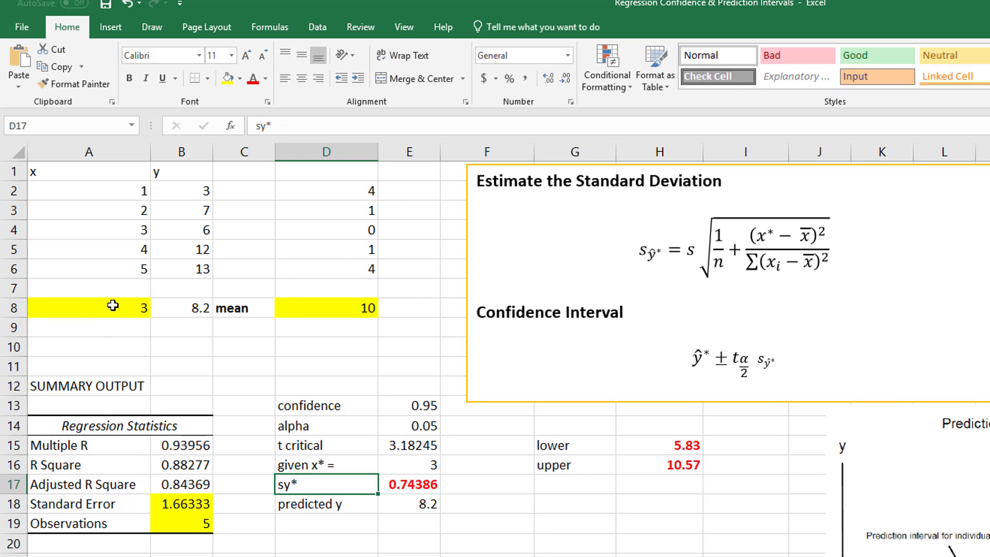
{"action": "left_click", "coordinate": [405, 470]}
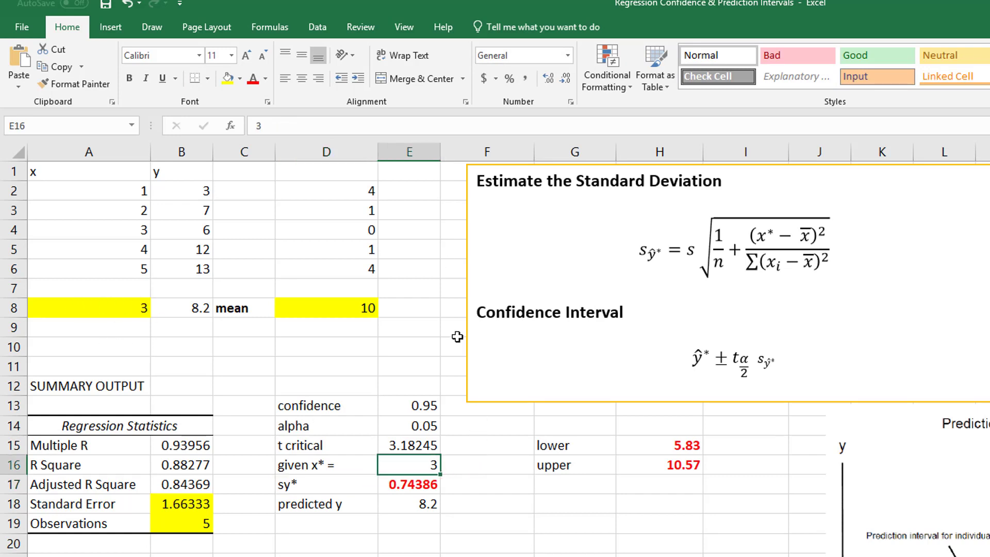
{"action": "left_click", "coordinate": [227, 78]}
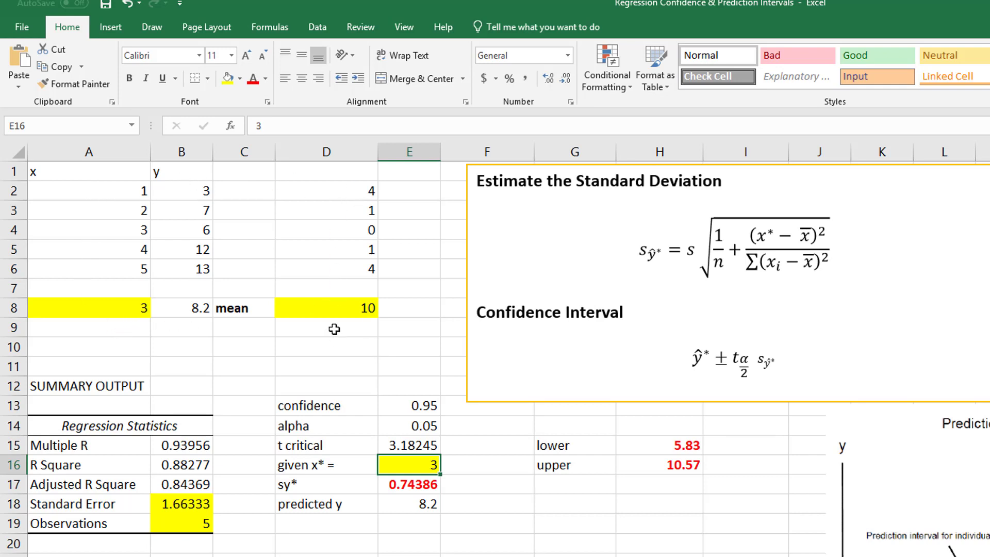
Step: Check the squared-deviation formulas in D2 and D3 and the =SUM(D2:D6) total of 10 in D8
{"action": "left_click", "coordinate": [337, 314]}
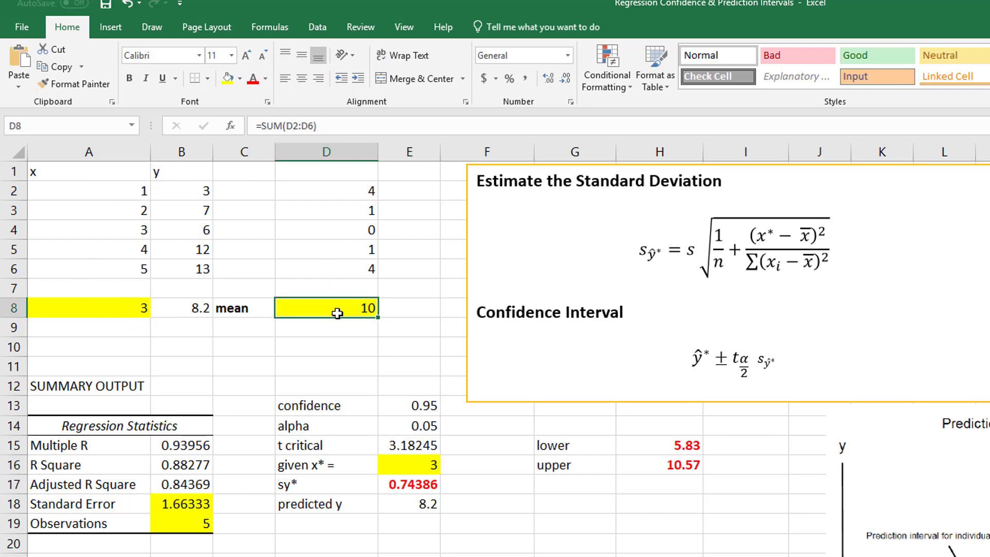
{"action": "double_click", "coordinate": [352, 191]}
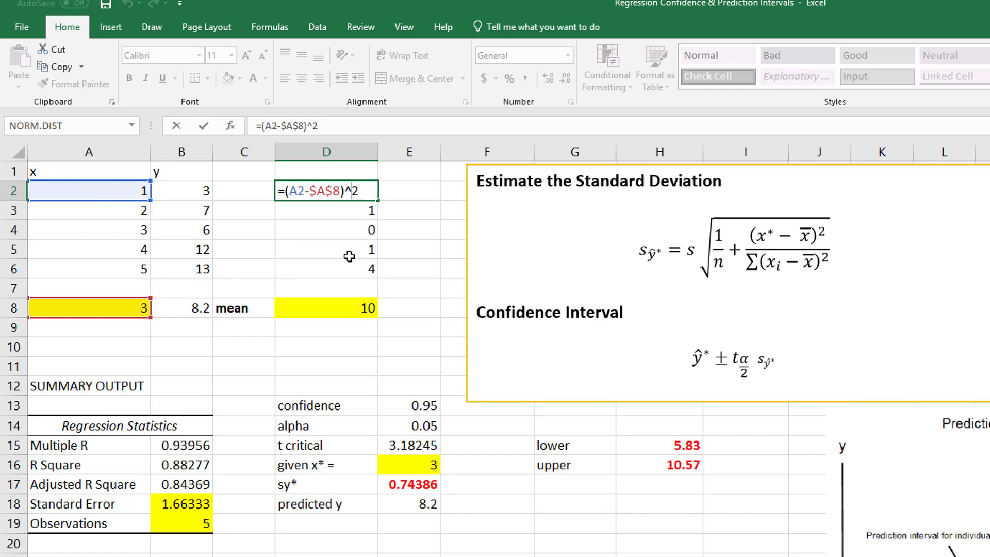
{"action": "key", "text": "Return"}
{"action": "double_click", "coordinate": [360, 211]}
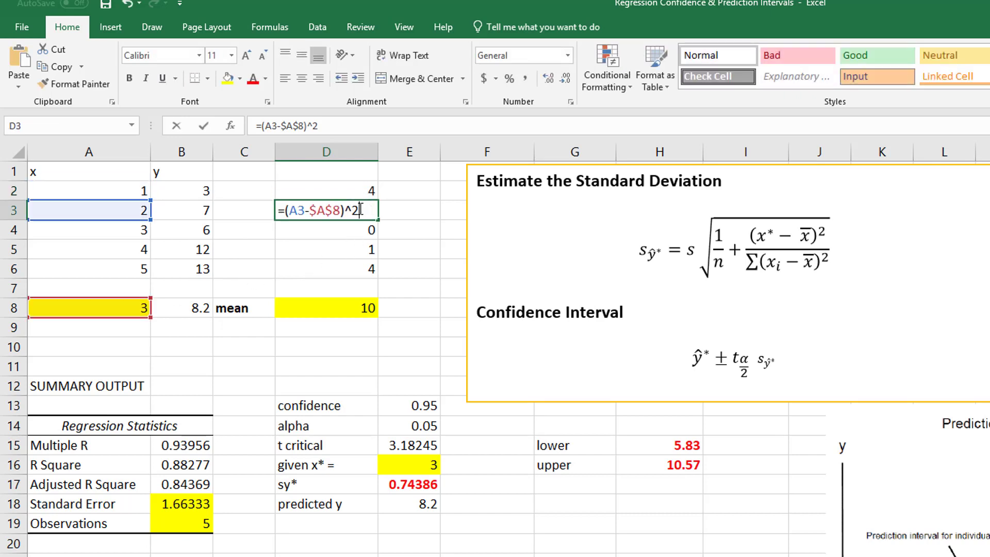
{"action": "key", "text": "Escape"}
{"action": "left_click", "coordinate": [371, 309]}
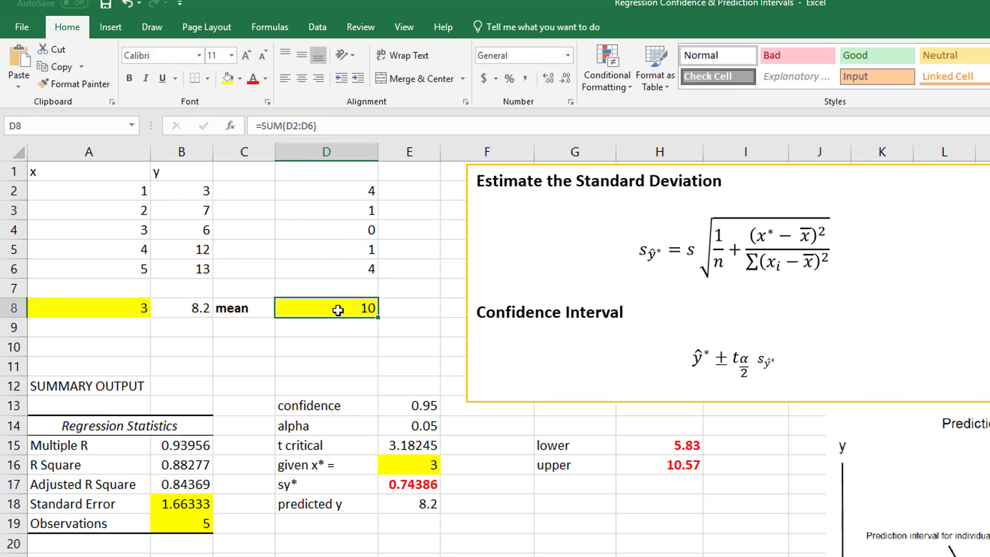
{"action": "double_click", "coordinate": [371, 308]}
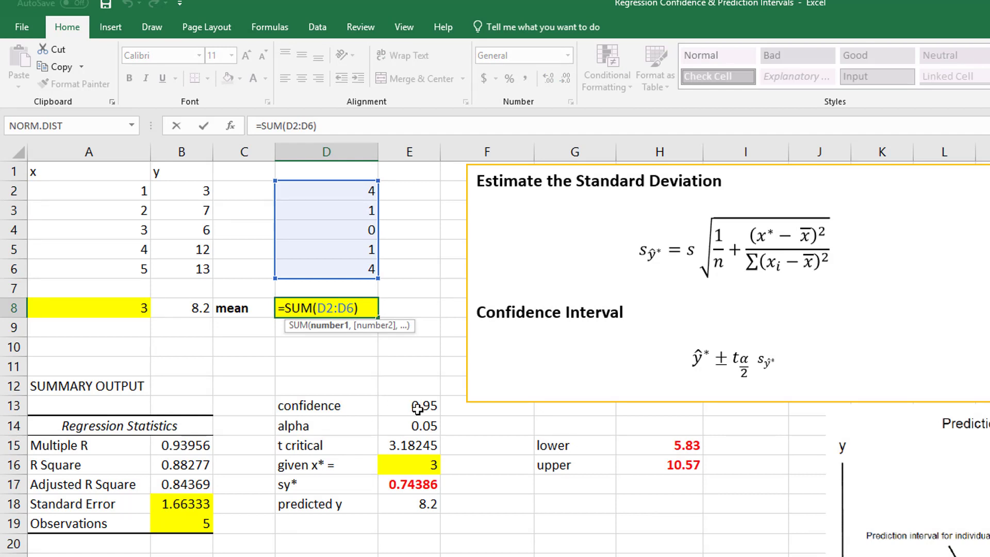
{"action": "key", "text": "Escape"}
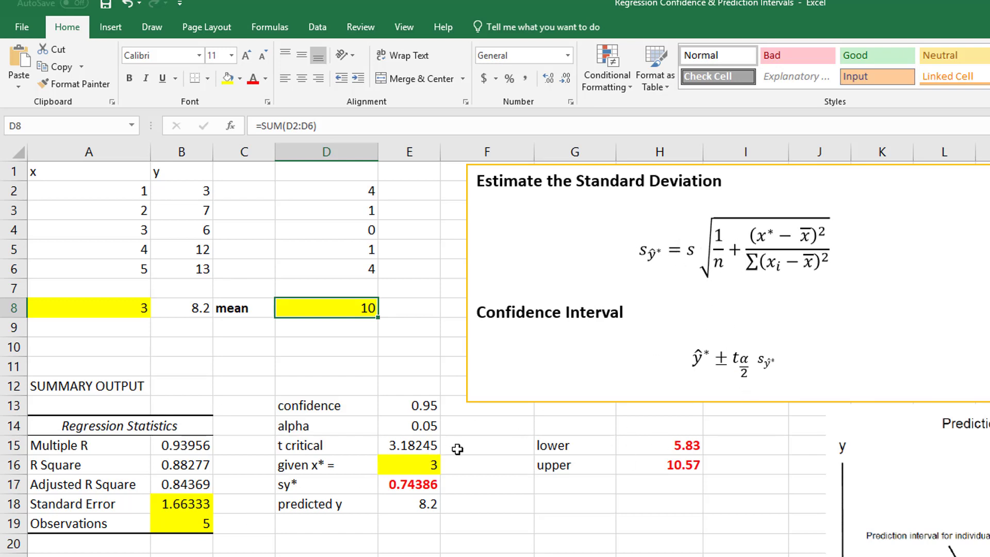
Step: Check that E17 holds =B18*SQRT((1/B19)+(E16-A8)^2/(D8)), giving sy* of 0.74386
{"action": "double_click", "coordinate": [416, 484]}
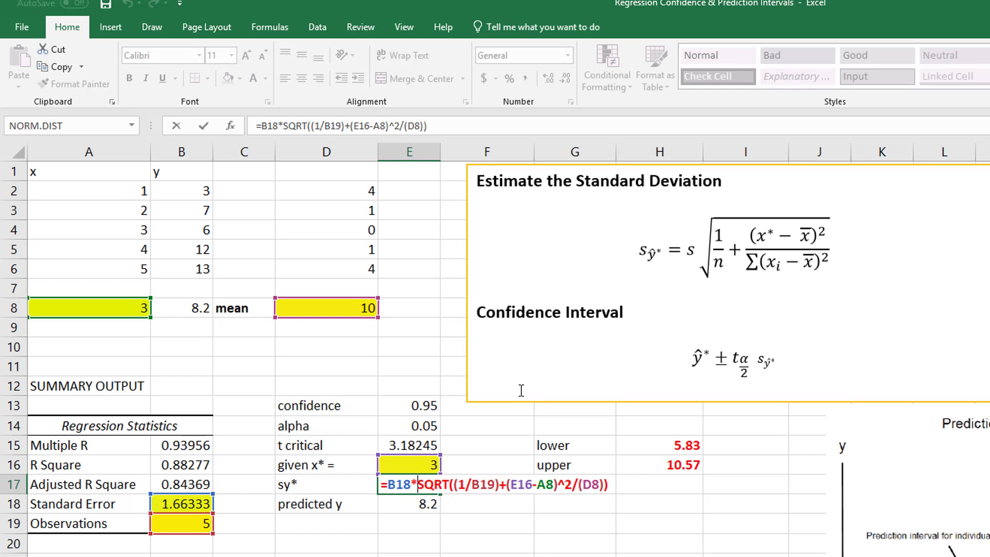
{"action": "key", "text": "ctrl+Return"}
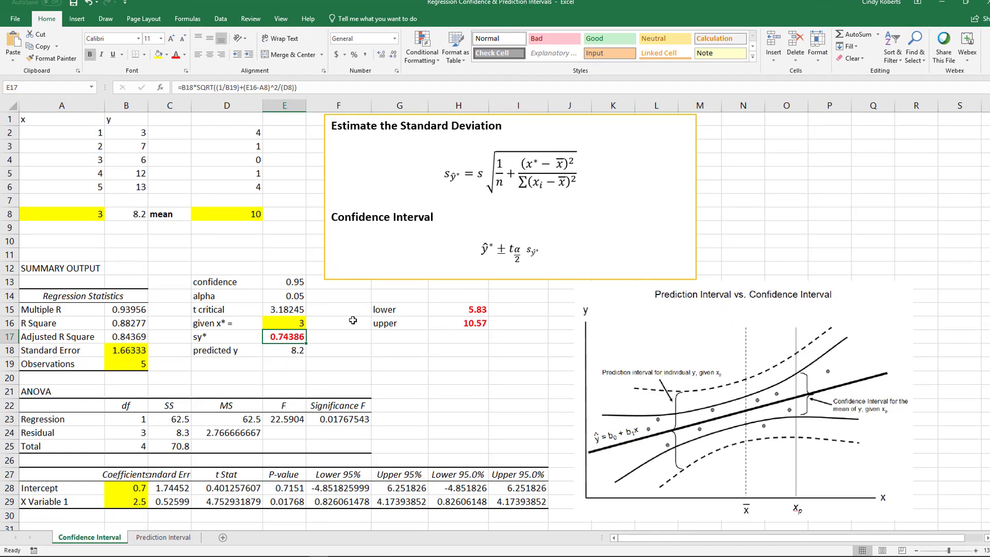
Step: Verify predicted y =B28+B29*E16 gives 8.2, then view the lower-bound formula =E18-E15*E17
{"action": "double_click", "coordinate": [292, 355]}
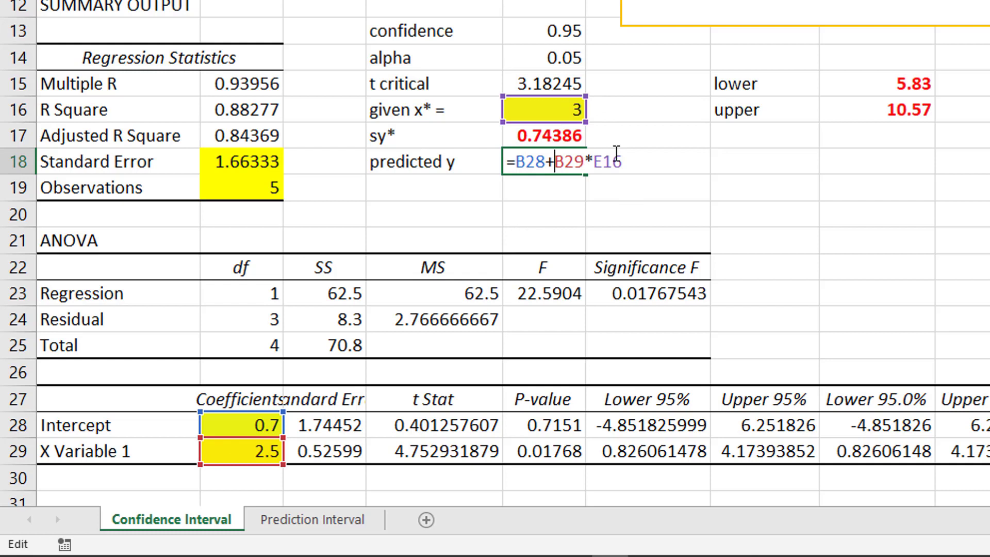
{"action": "key", "text": "ctrl+Return"}
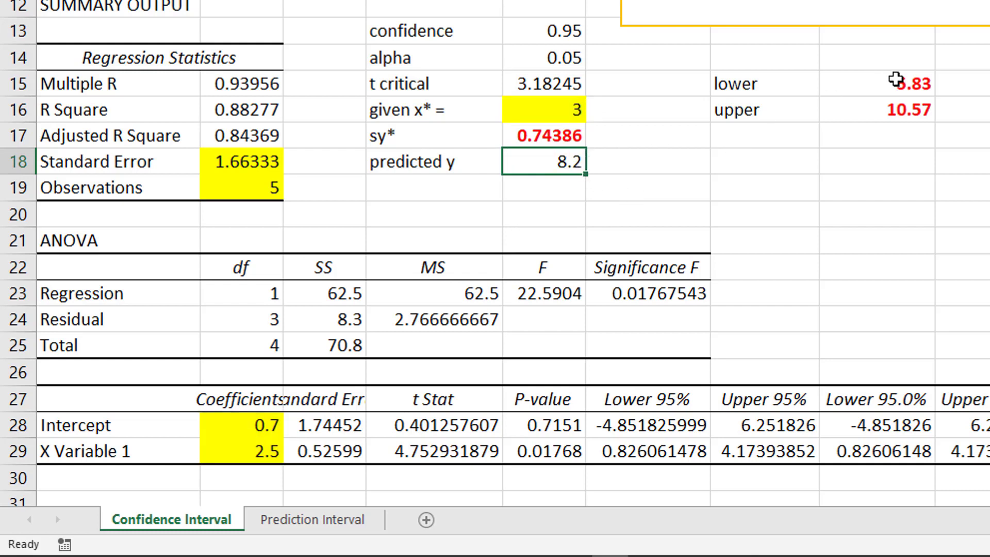
{"action": "double_click", "coordinate": [886, 82]}
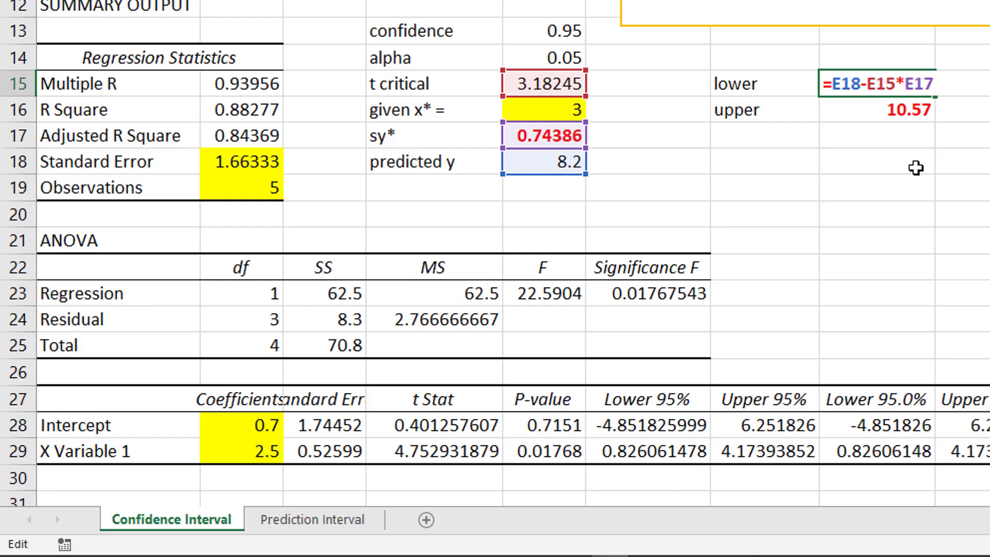
Step: Accept the lower bound and check the upper bound formula =E18+E15*E17 giving 10.57
{"action": "key", "text": "Return"}
{"action": "double_click", "coordinate": [885, 110]}
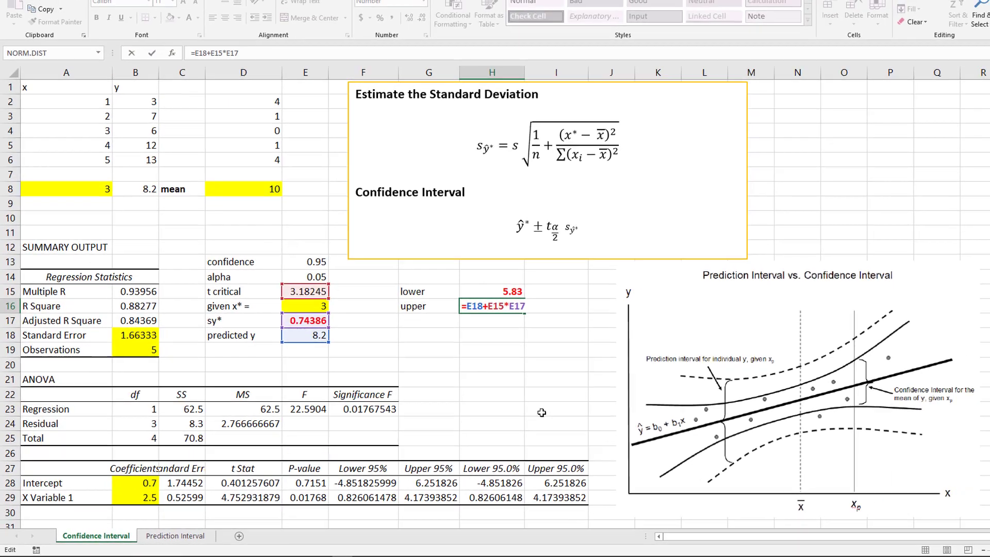
{"action": "key", "text": "ctrl+Return"}
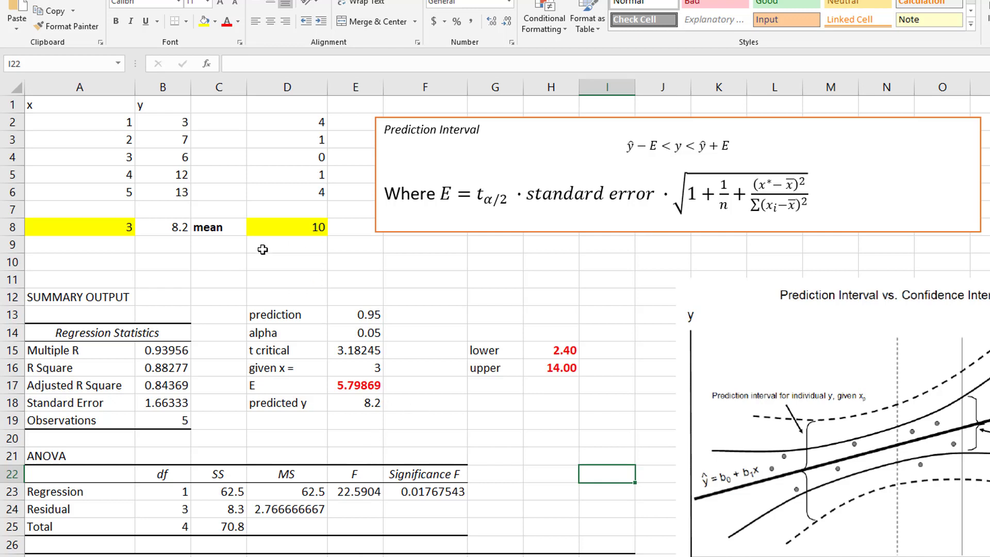
Step: Give the standard error in B18 a yellow fill on the Prediction Interval sheet
{"action": "left_click", "coordinate": [155, 403]}
{"action": "left_click", "coordinate": [204, 22]}
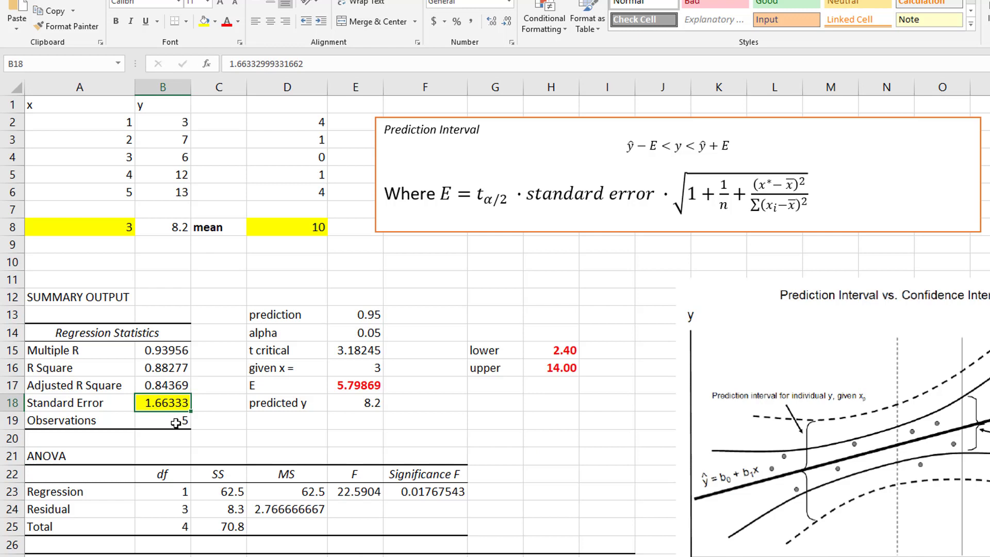
{"action": "left_click", "coordinate": [178, 422]}
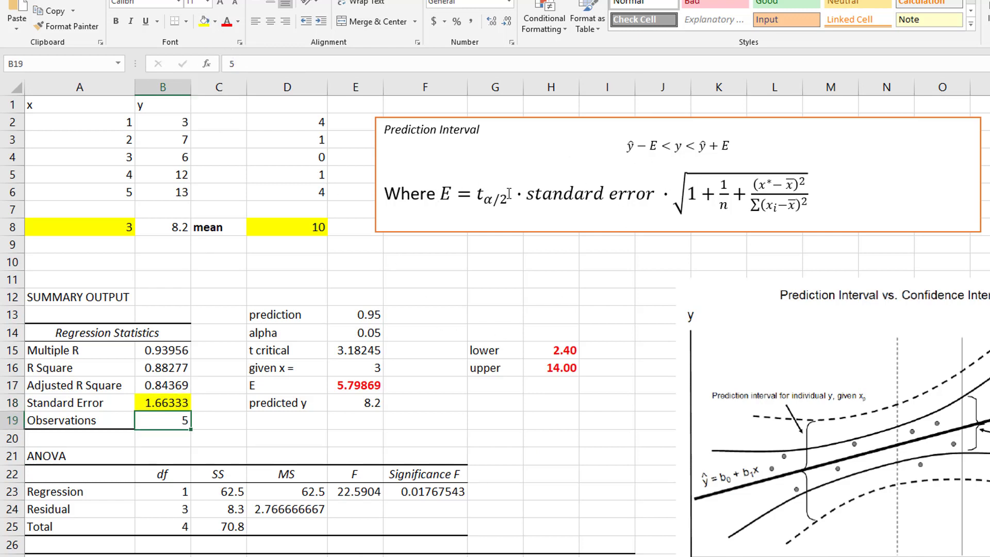
Step: Review the E formula giving 5.79869, then select the Confidence Interval sheet's lower bound in H15
{"action": "left_click", "coordinate": [351, 387]}
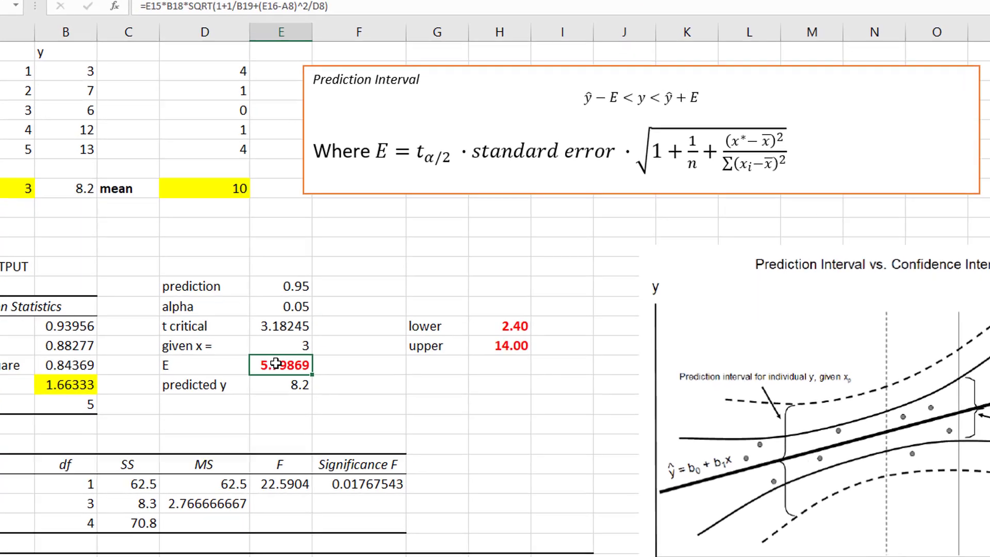
{"action": "left_click", "coordinate": [356, 348]}
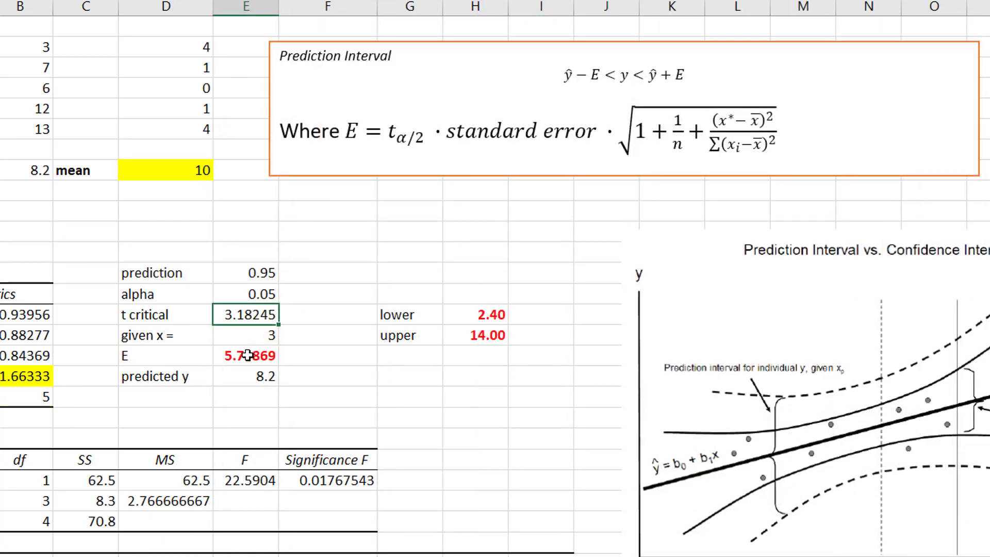
{"action": "double_click", "coordinate": [246, 356]}
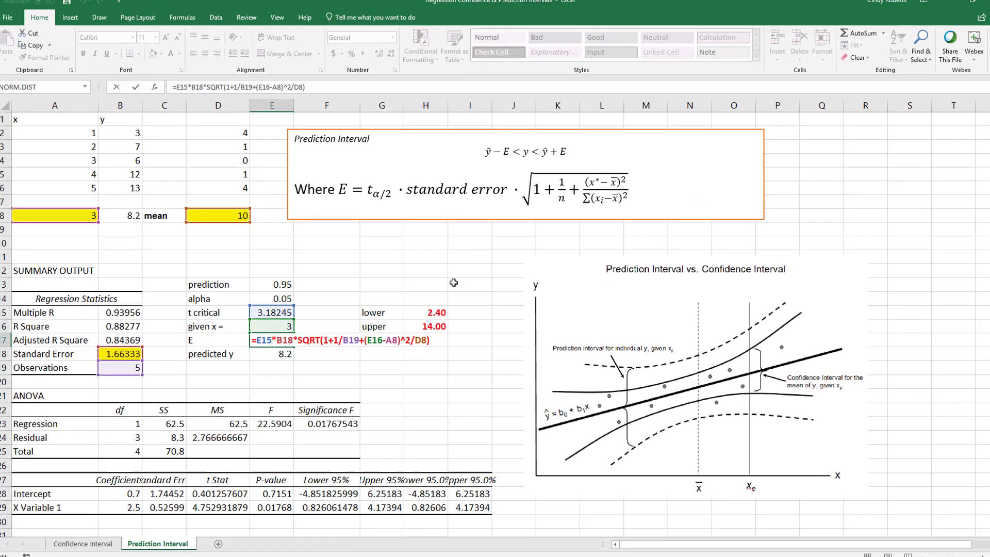
{"action": "key", "text": "ctrl+Return"}
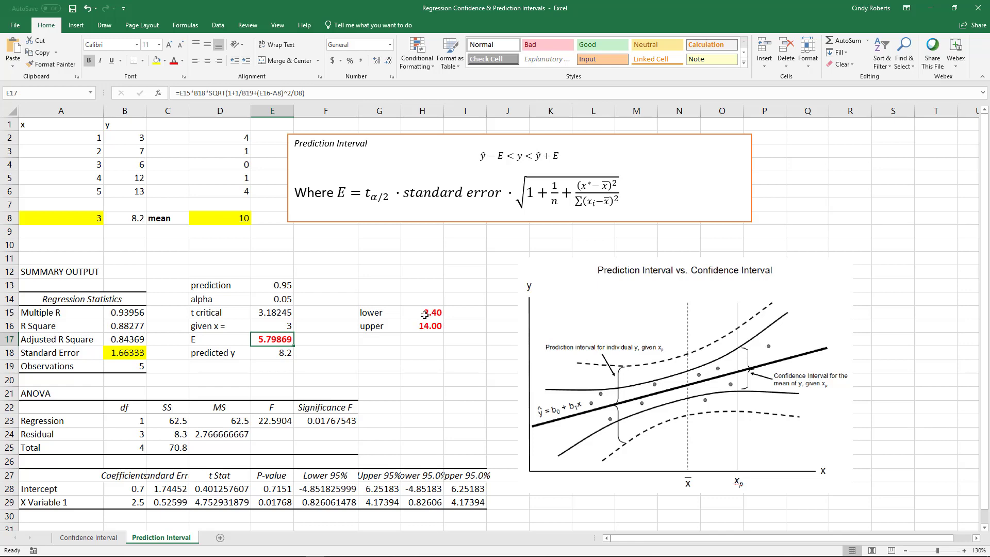
{"action": "left_click", "coordinate": [88, 537]}
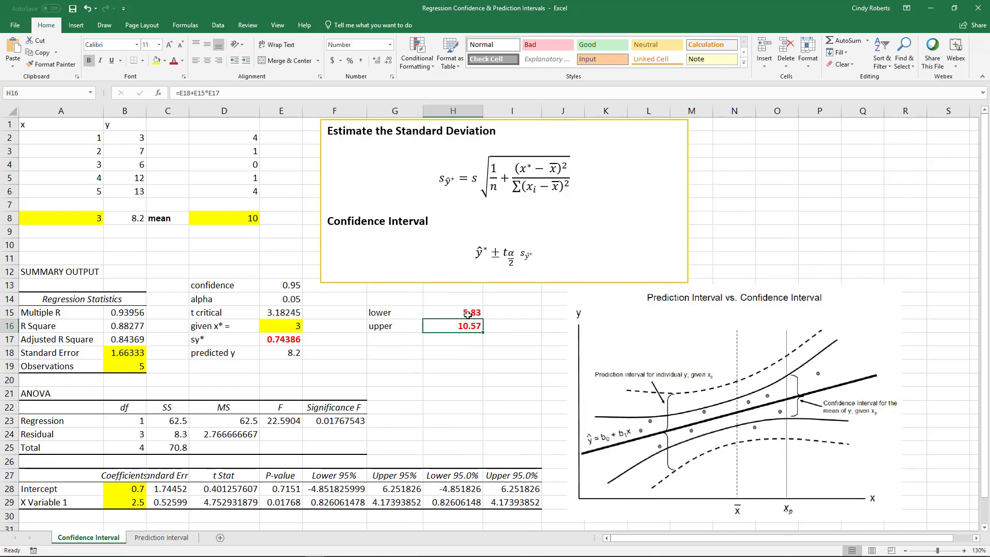
{"action": "left_click", "coordinate": [467, 315]}
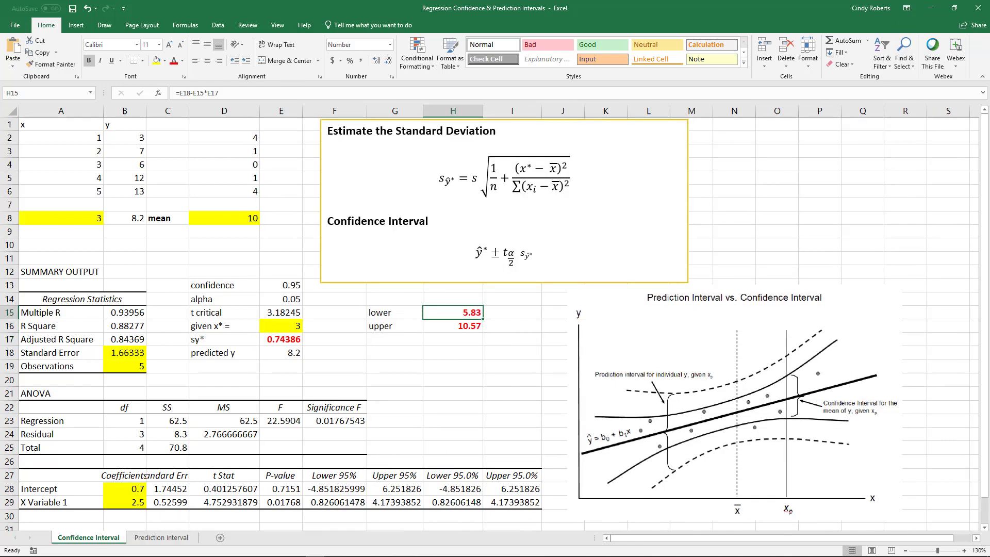